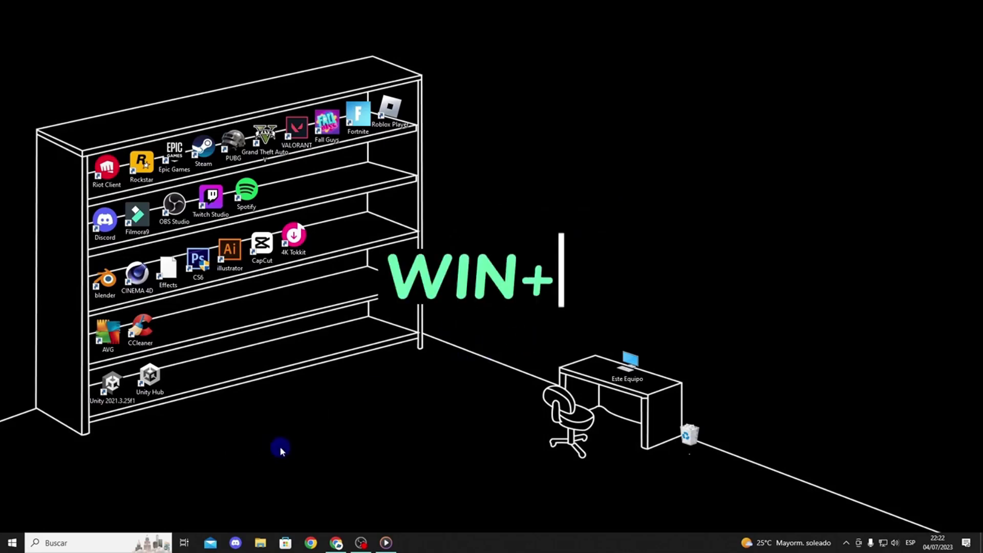
Open %localappdata% and delete the VALORANT folder from AppData\Local
key(super+r)
click(151, 477)
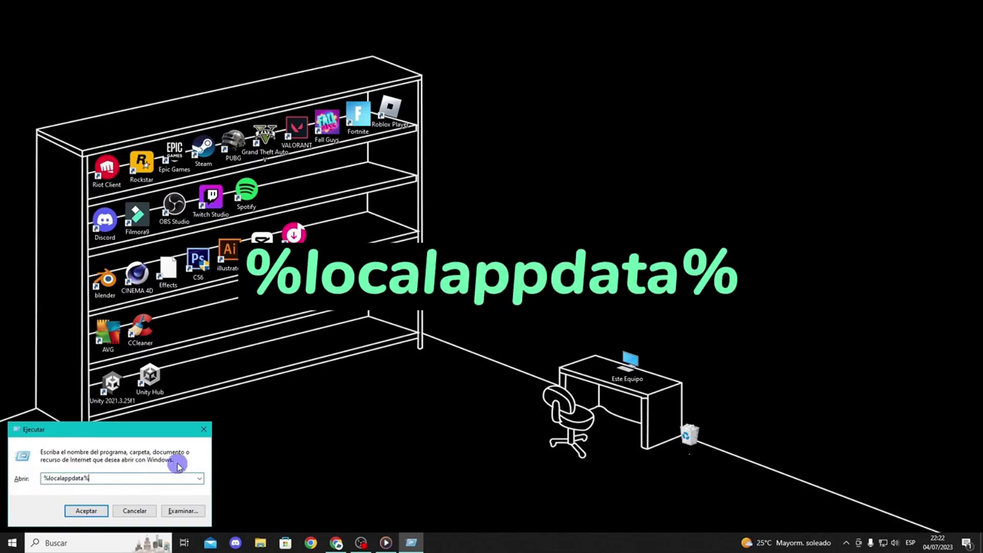
click(94, 511)
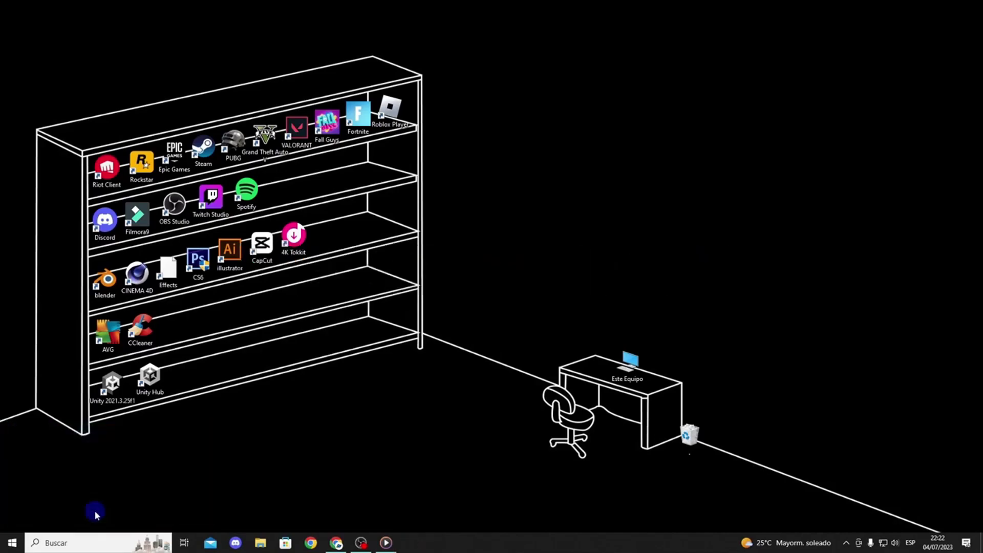
scroll(230, 271, down, 7)
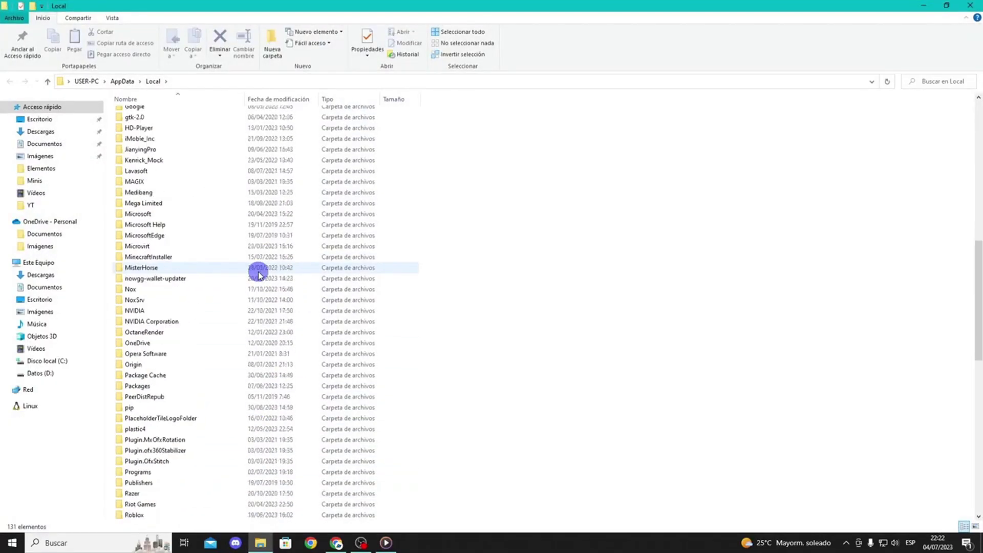
scroll(198, 267, down, 7)
scroll(198, 267, down, 7)
click(157, 365)
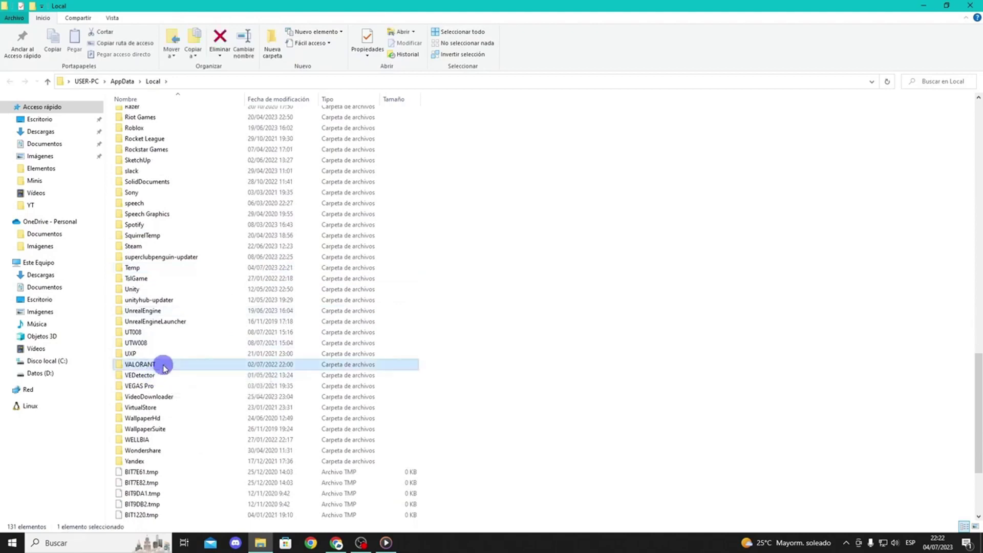
right_click(159, 364)
click(202, 332)
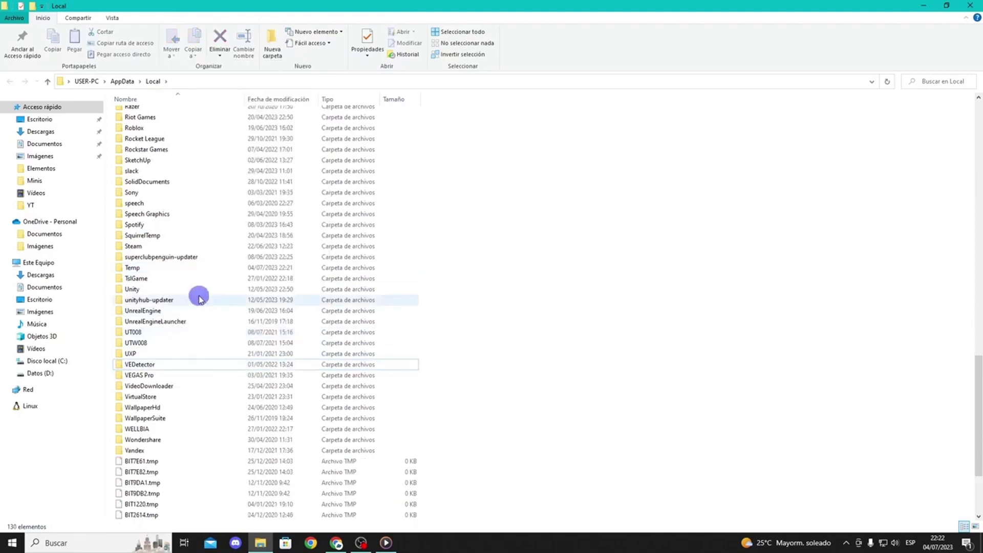
Delete the VALORANT folder inside AppData\Local\Riot Games
scroll(184, 271, up, 3)
scroll(163, 185, up, 1)
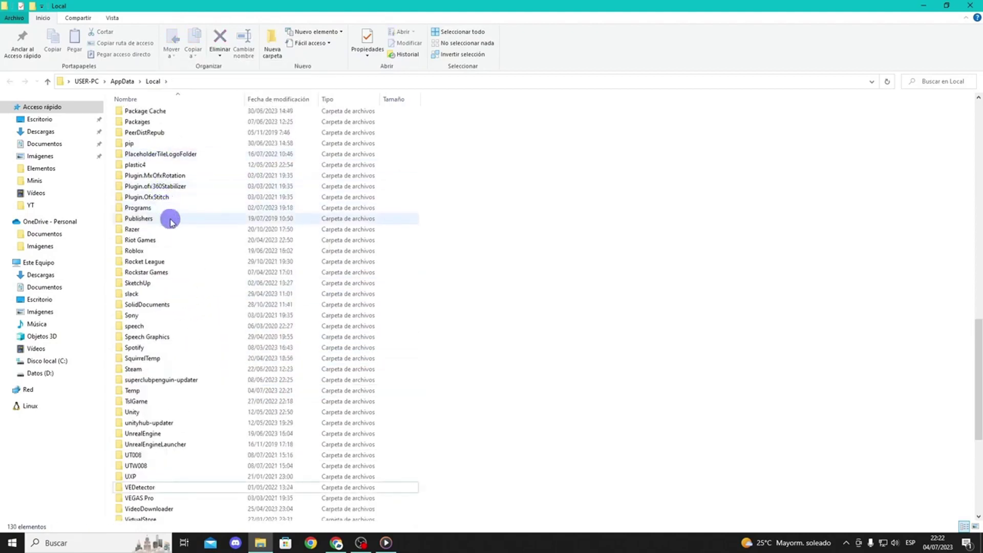
double_click(160, 242)
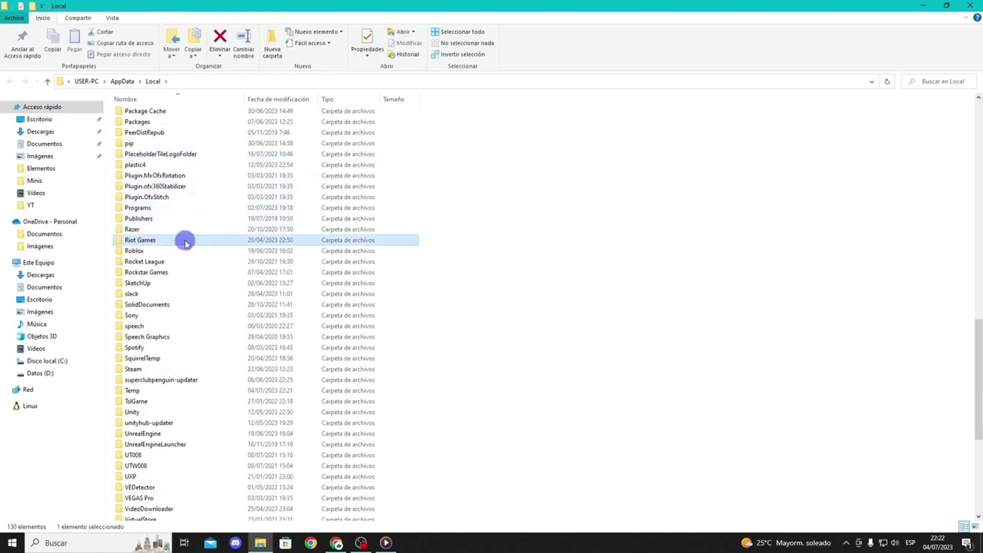
click(164, 136)
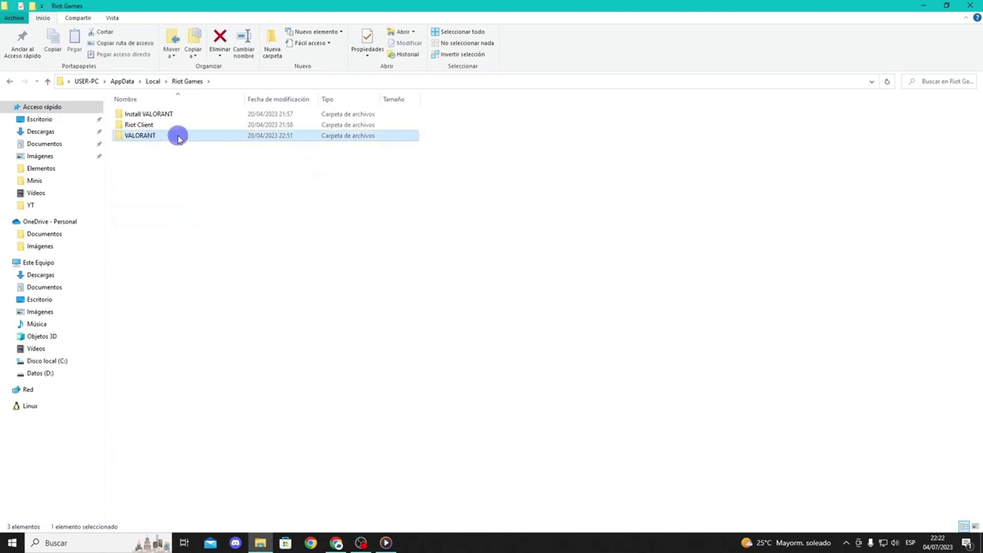
right_click(177, 135)
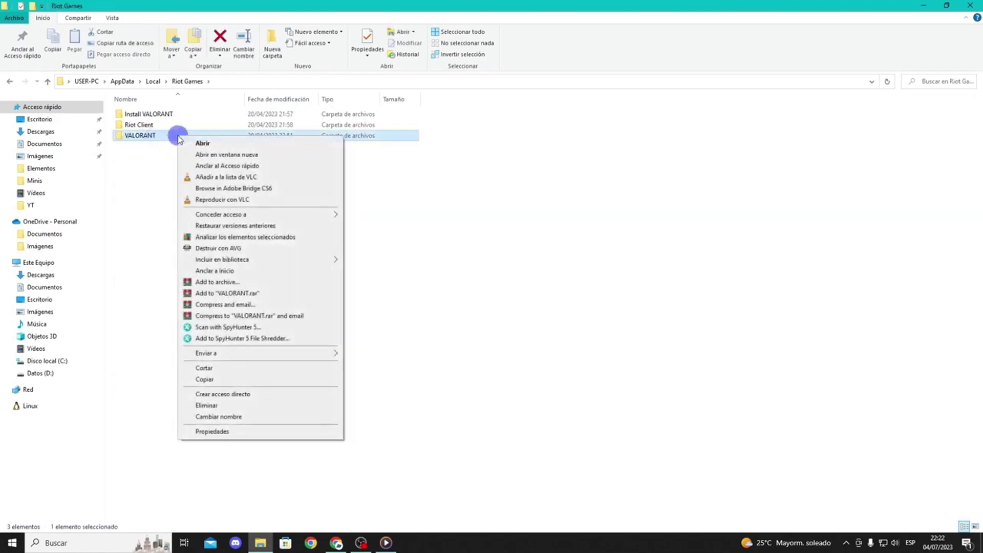
click(243, 405)
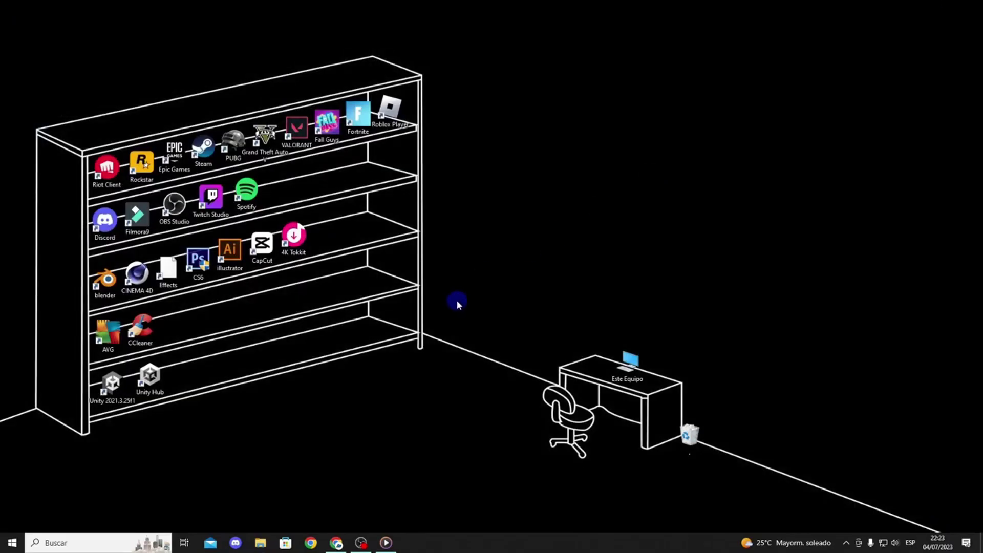
Navigate from the VALORANT shortcut's file location to D:\Riot Games\VALORANT\live
right_click(297, 125)
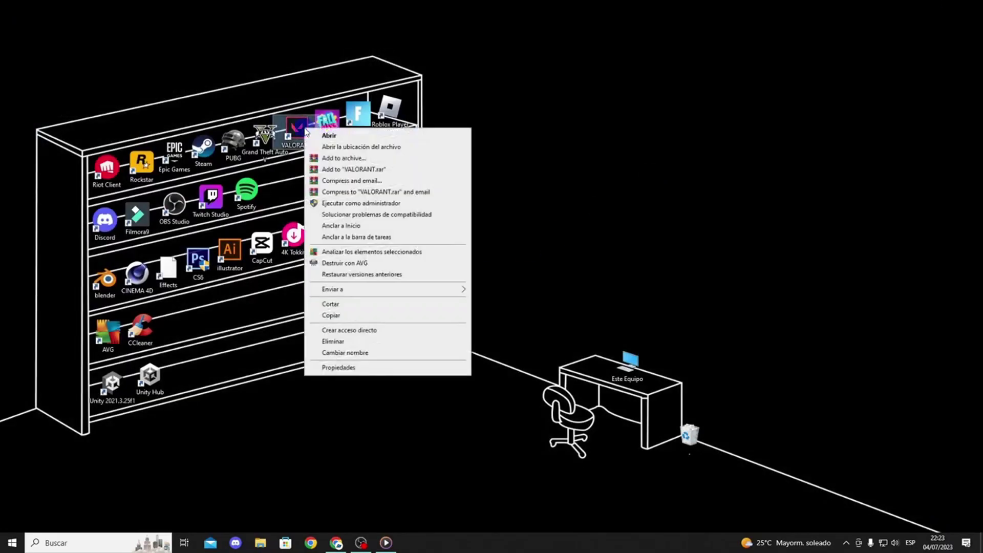
click(331, 149)
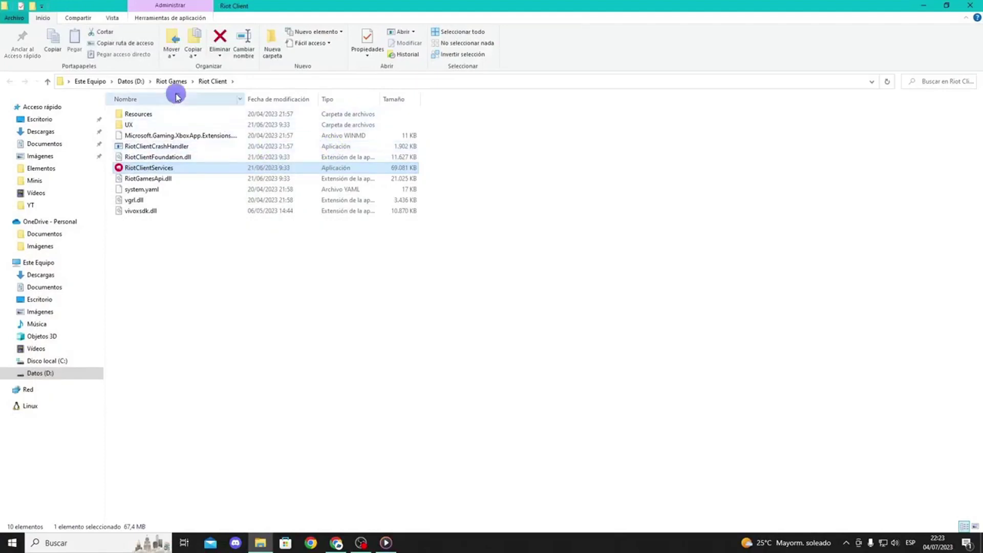
click(171, 81)
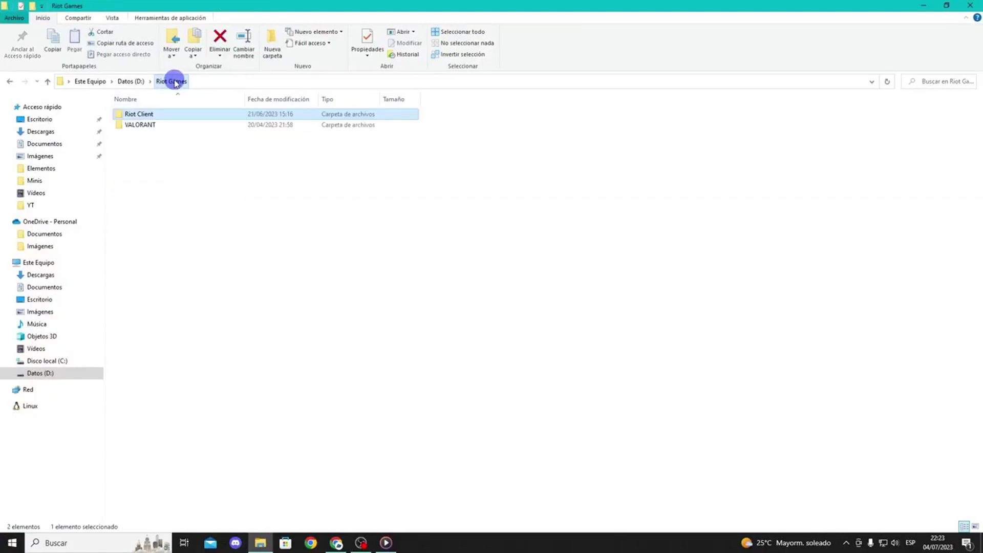
double_click(165, 125)
double_click(171, 115)
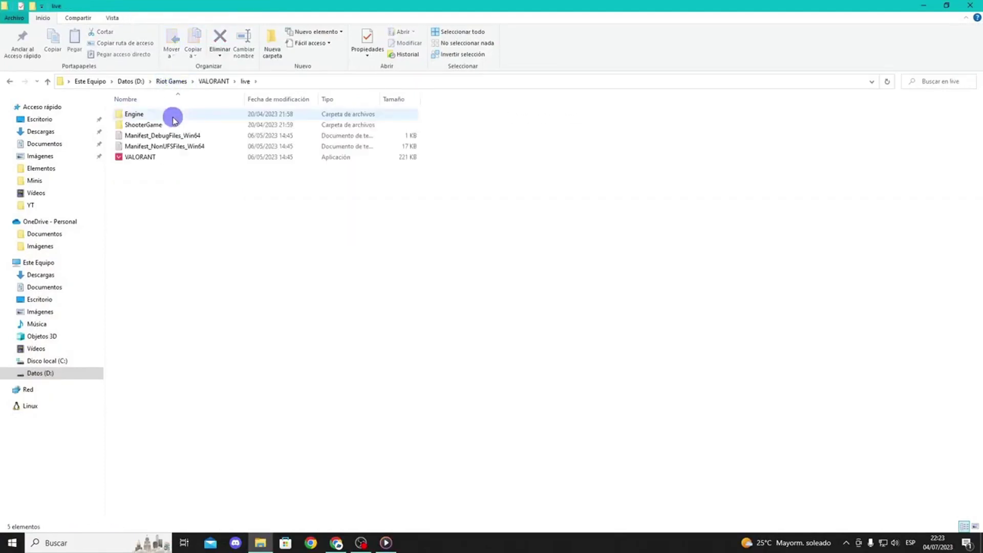
Delete both Manifest files from the live folder
click(212, 135)
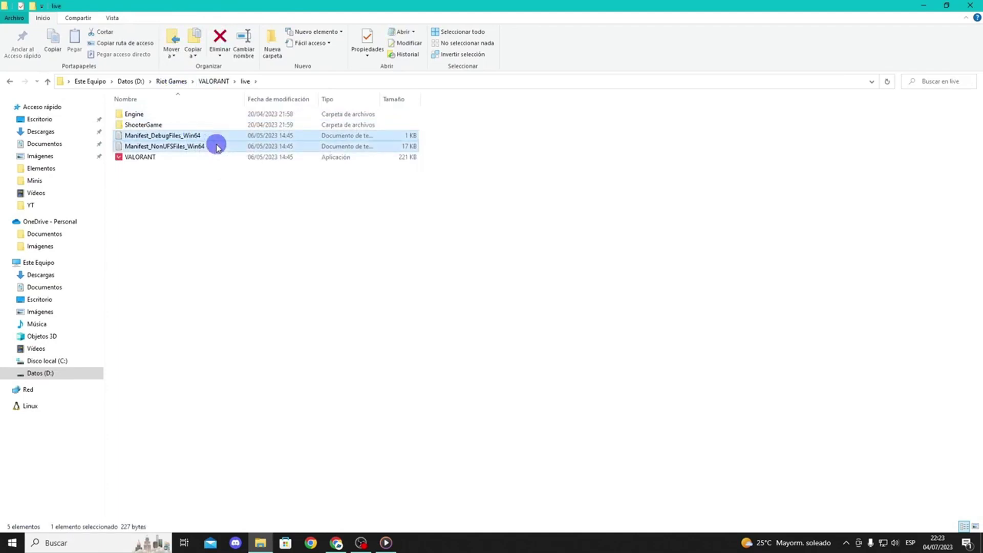
right_click(216, 147)
click(262, 338)
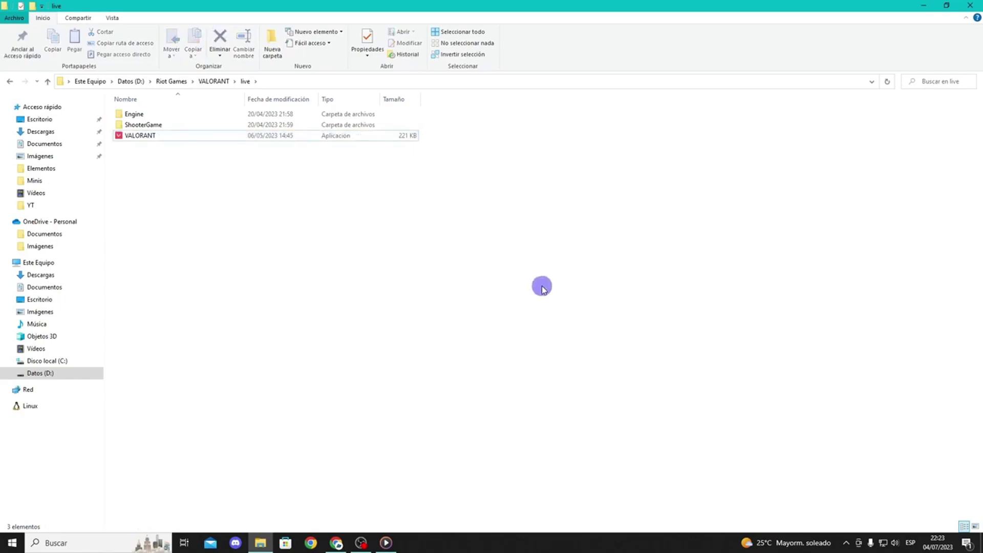
click(974, 5)
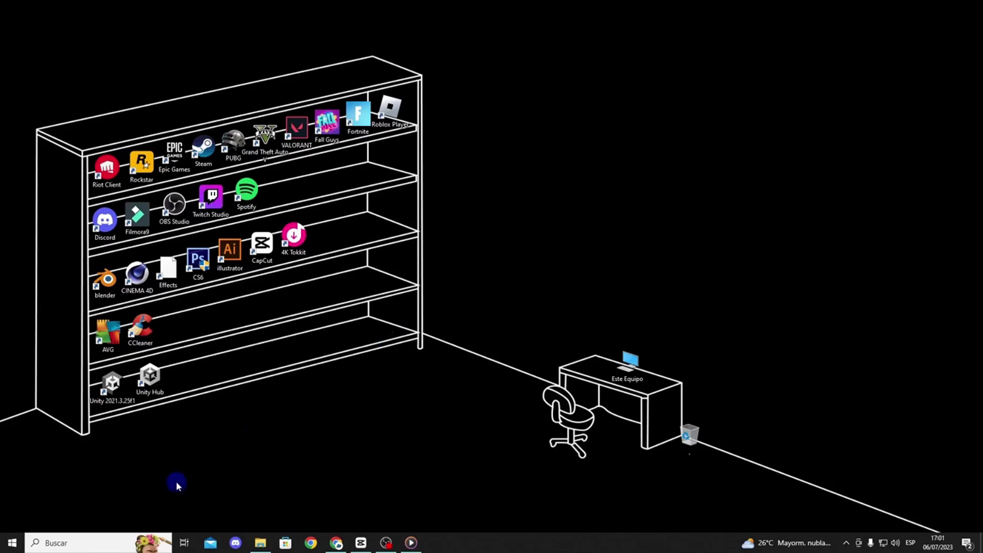
Open Control Panel via search and go to the Uninstall a program list
click(100, 546)
text(panel )
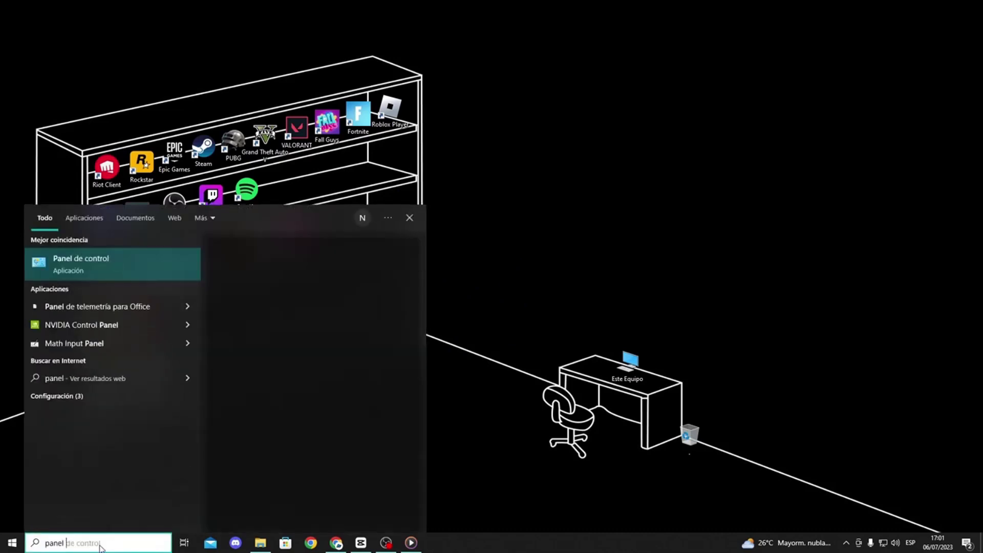
text(de control)
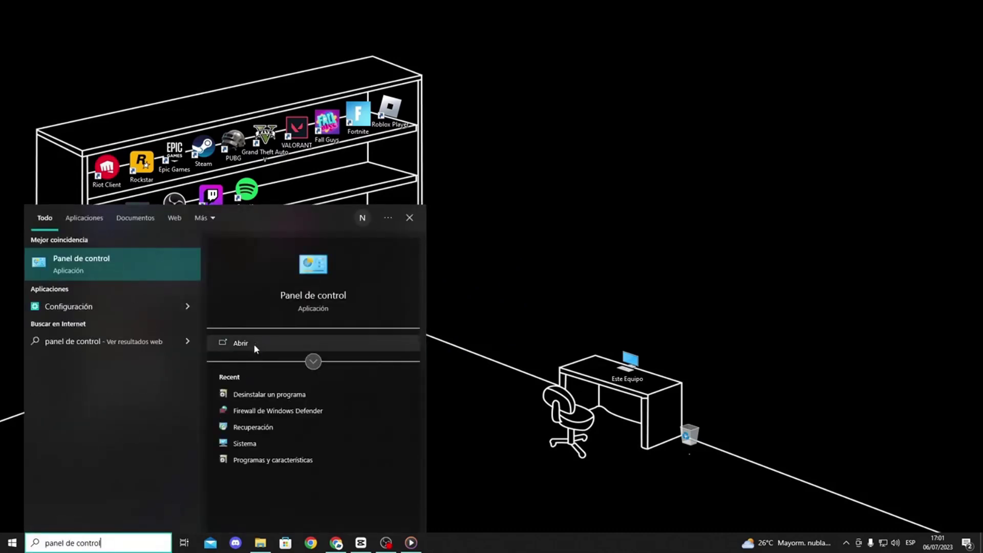
click(254, 341)
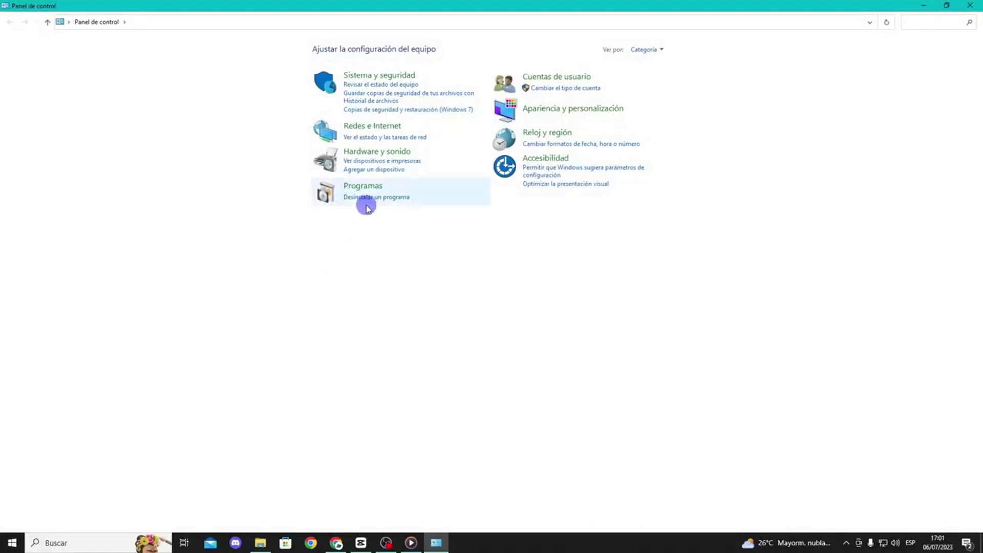
click(385, 202)
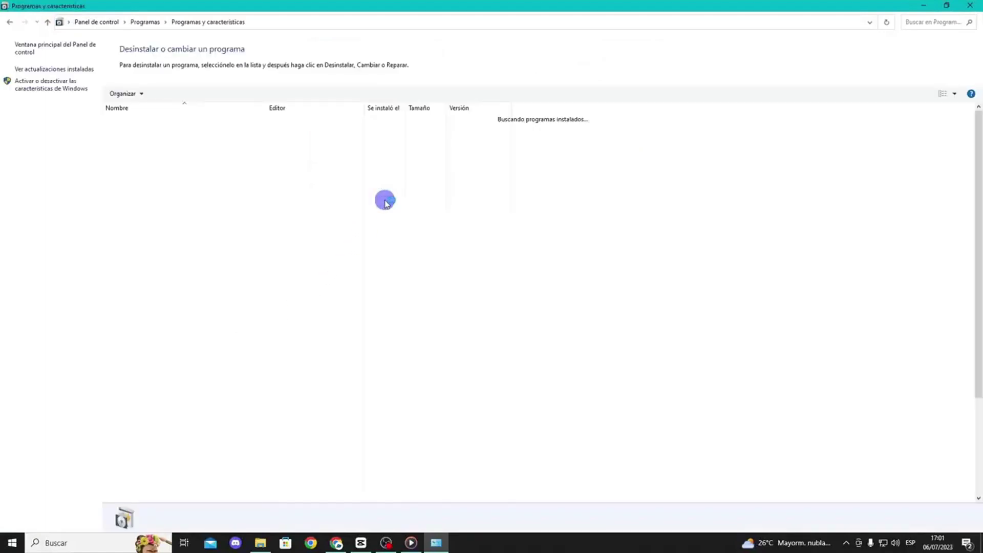
Uninstall Riot Vanguard and confirm the removal
scroll(254, 302, down, 8)
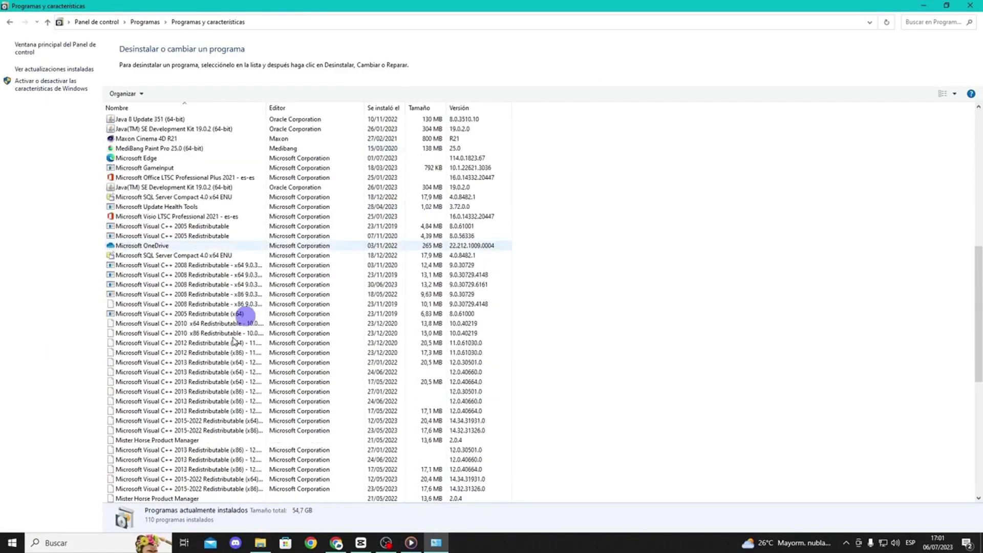
scroll(215, 353, down, 15)
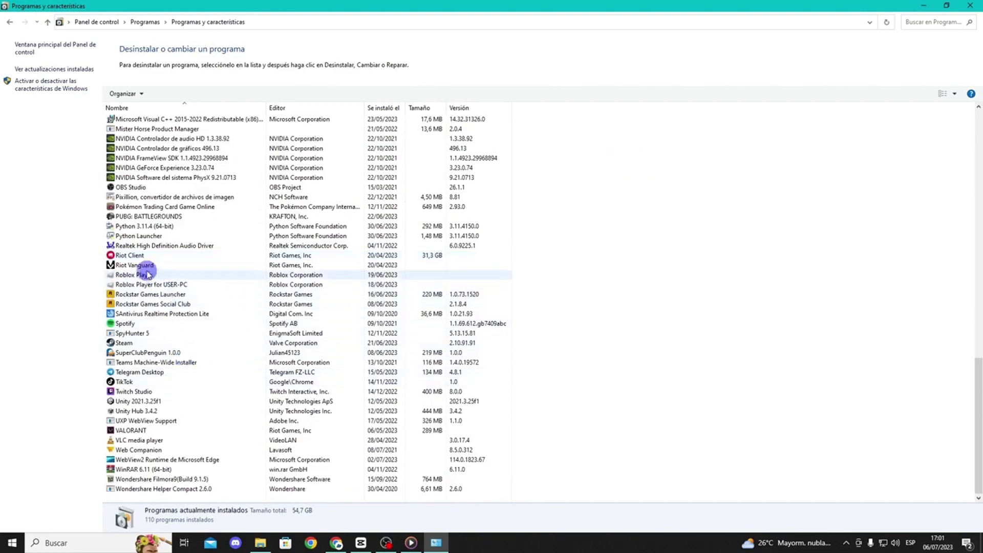
right_click(161, 264)
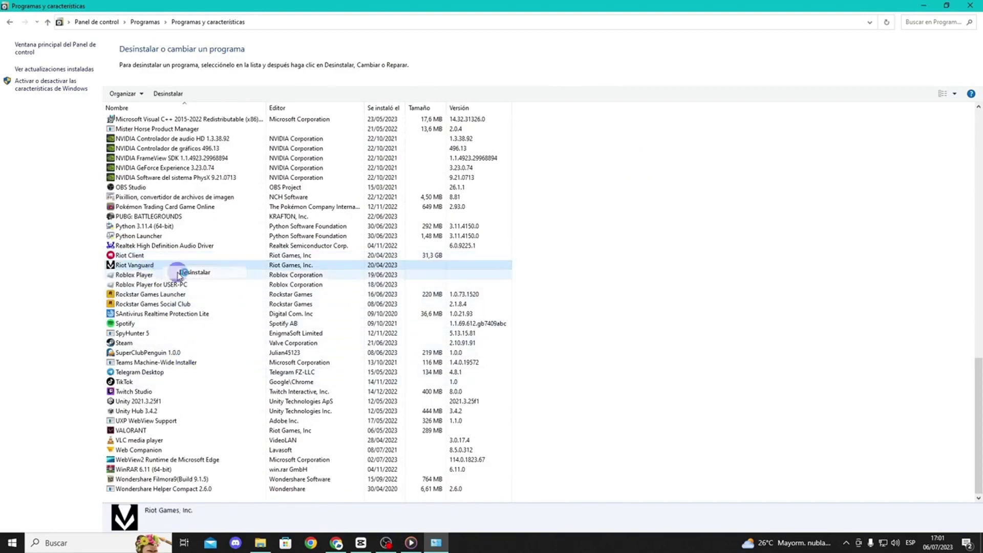
click(170, 272)
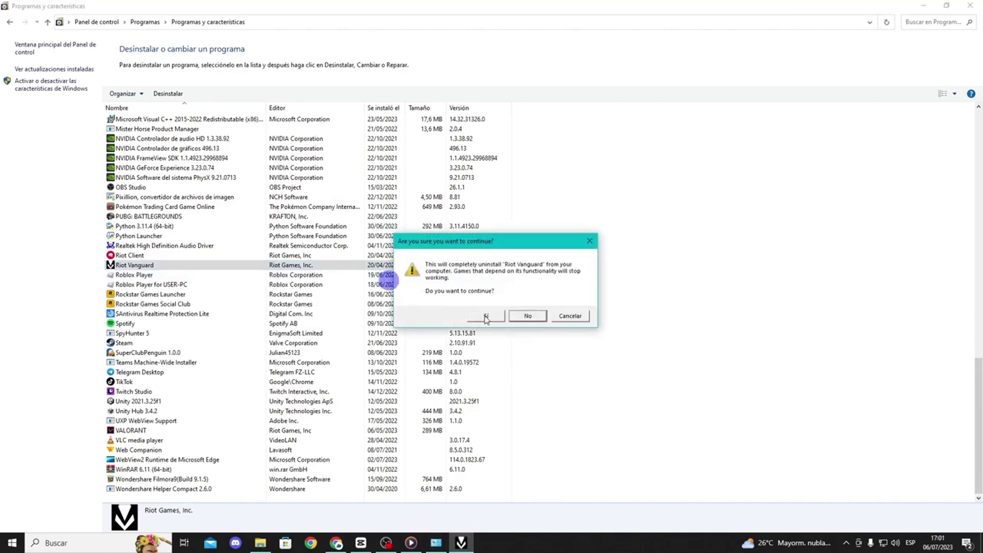
click(485, 317)
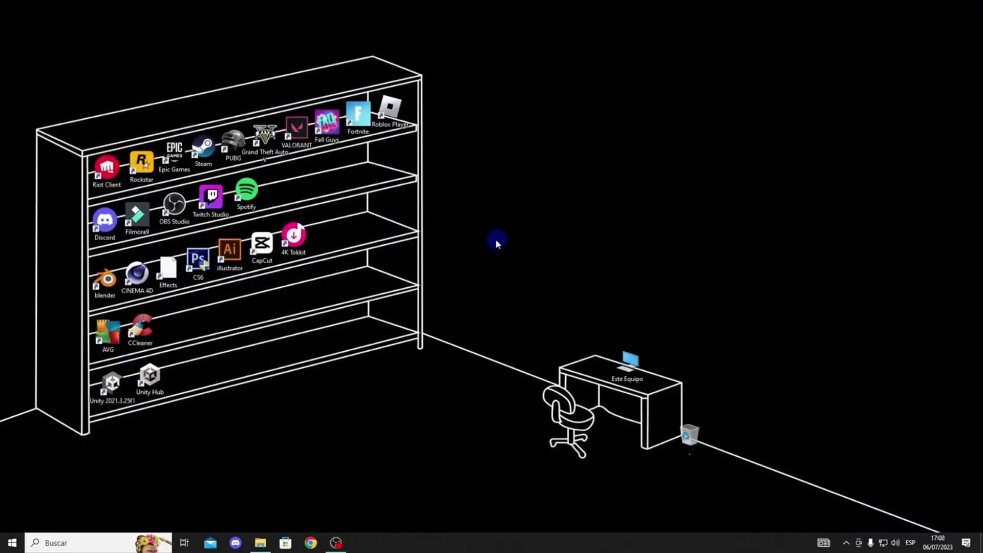
Launch VALORANT from its desktop icon, then head to Windows Settings via Start
double_click(297, 128)
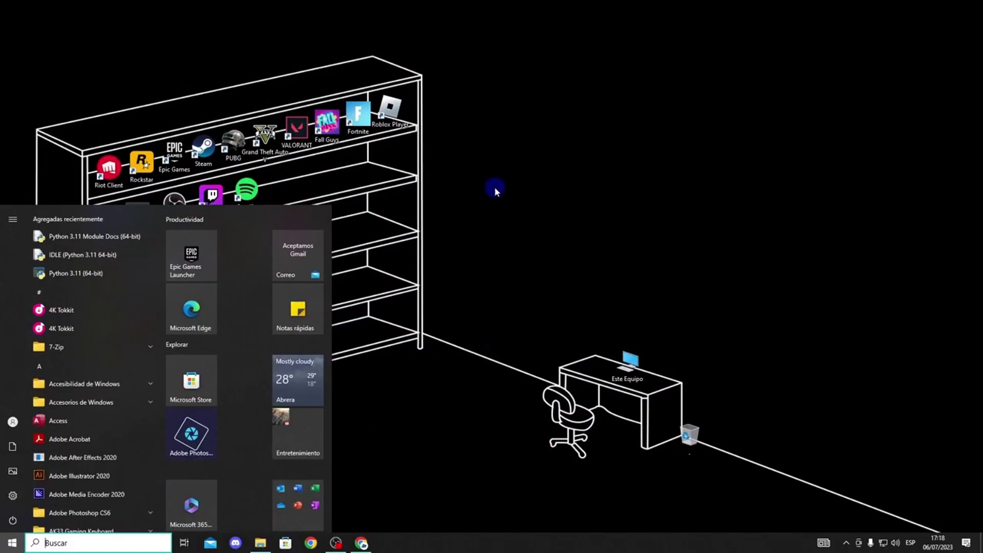
click(494, 187)
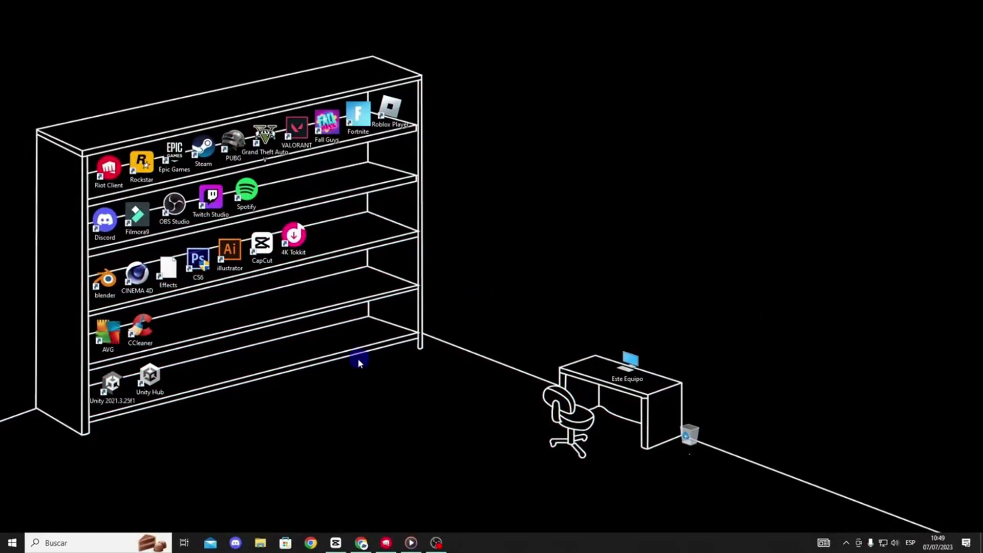
click(6, 545)
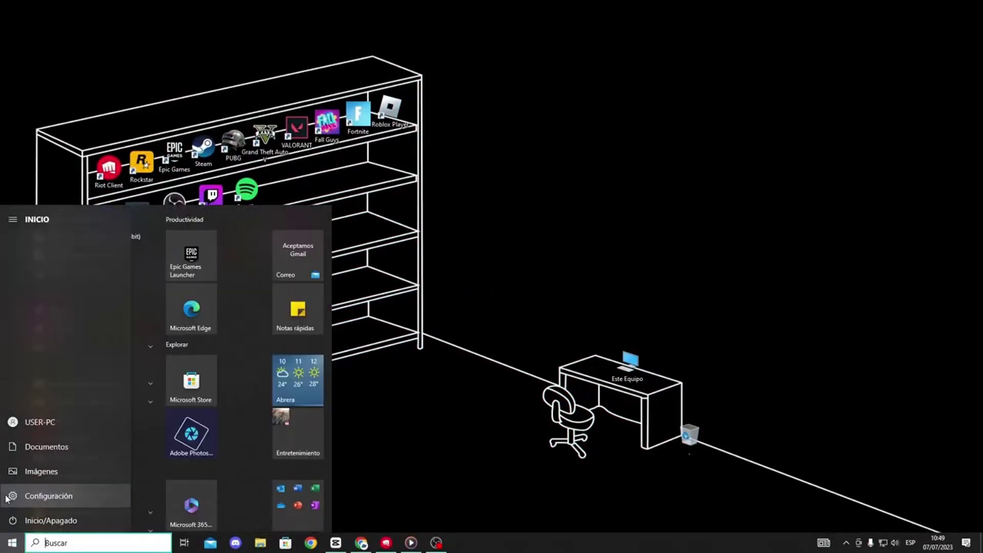
Open Windows Settings and find the graphics settings page
click(10, 494)
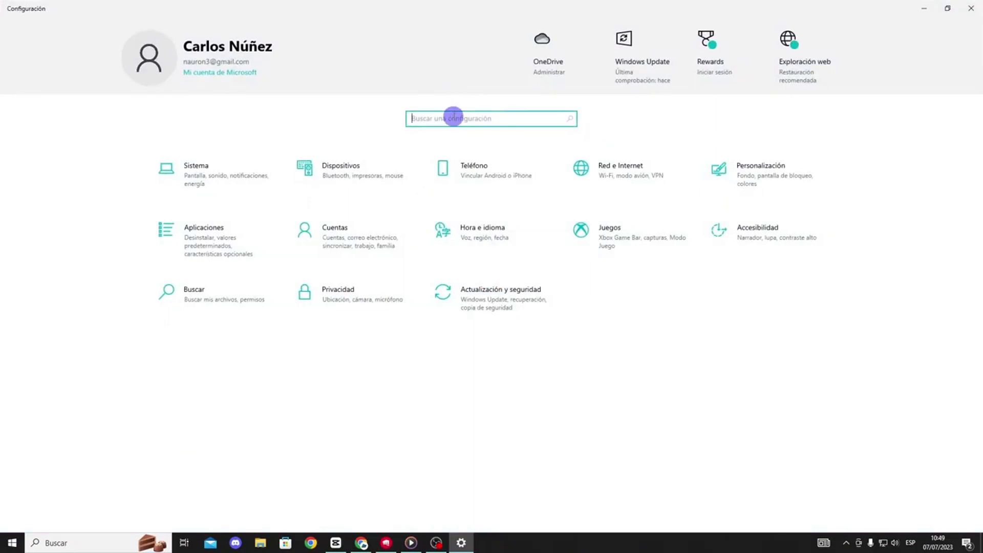
text(gráfi)
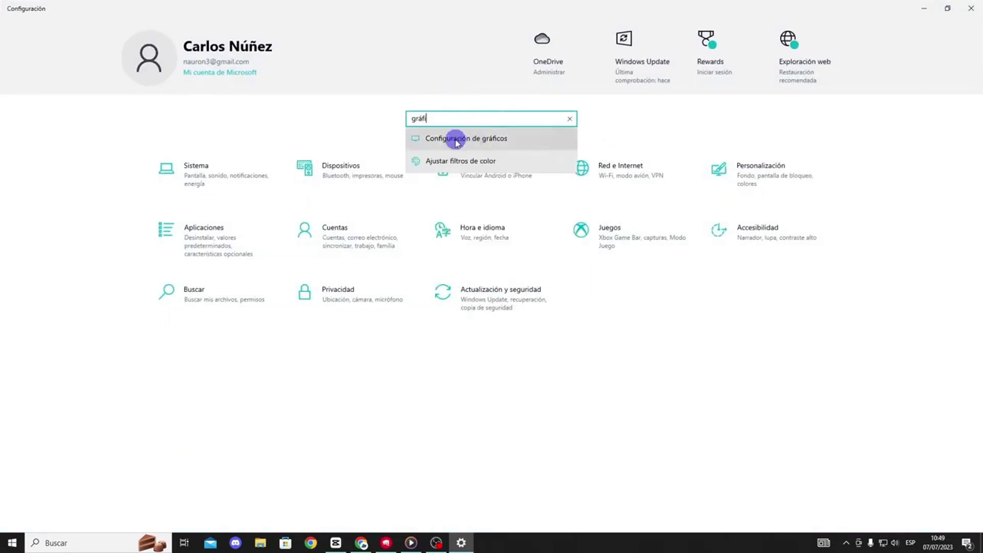
click(494, 138)
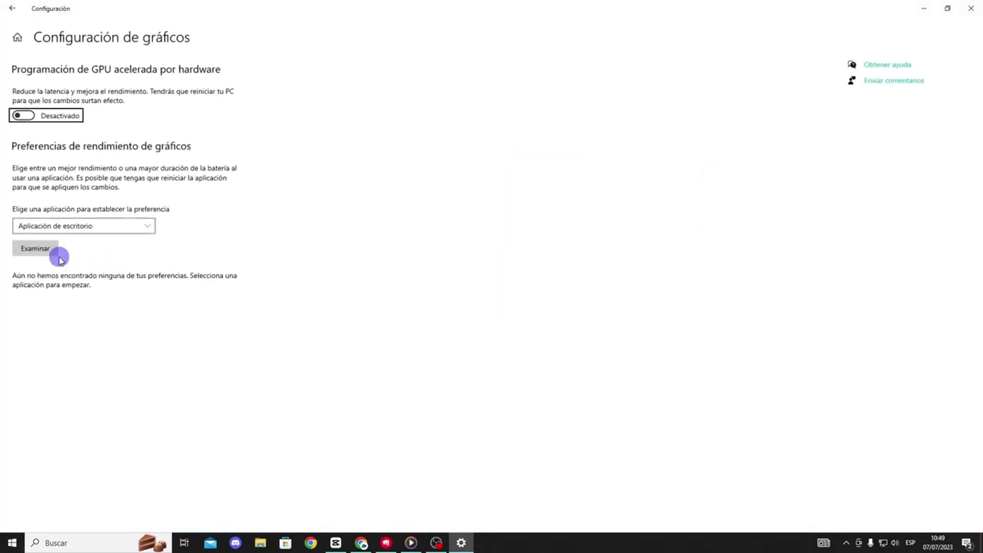
Add D:\Riot Games\VALORANT\live\VALORANT.exe to the graphics preferences list
click(44, 252)
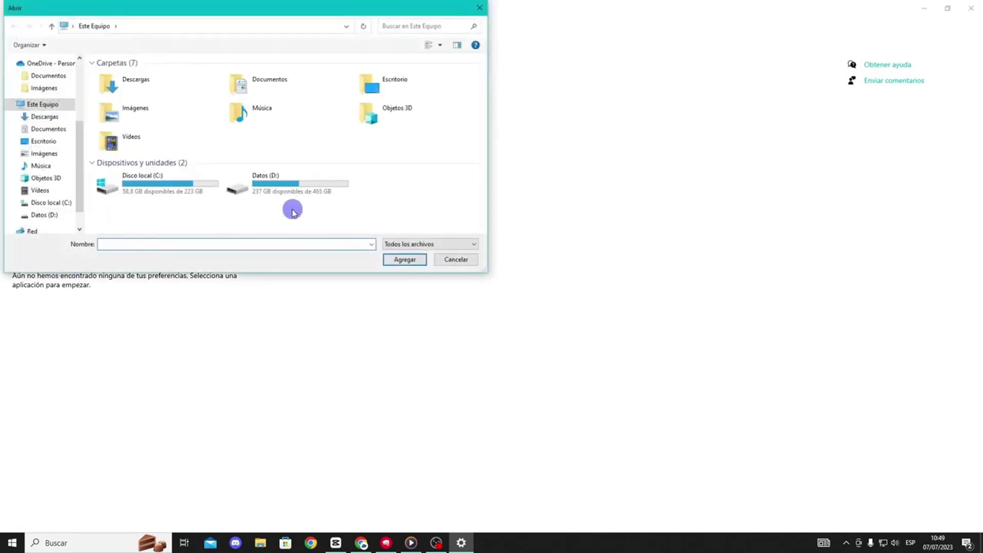
click(322, 192)
double_click(323, 192)
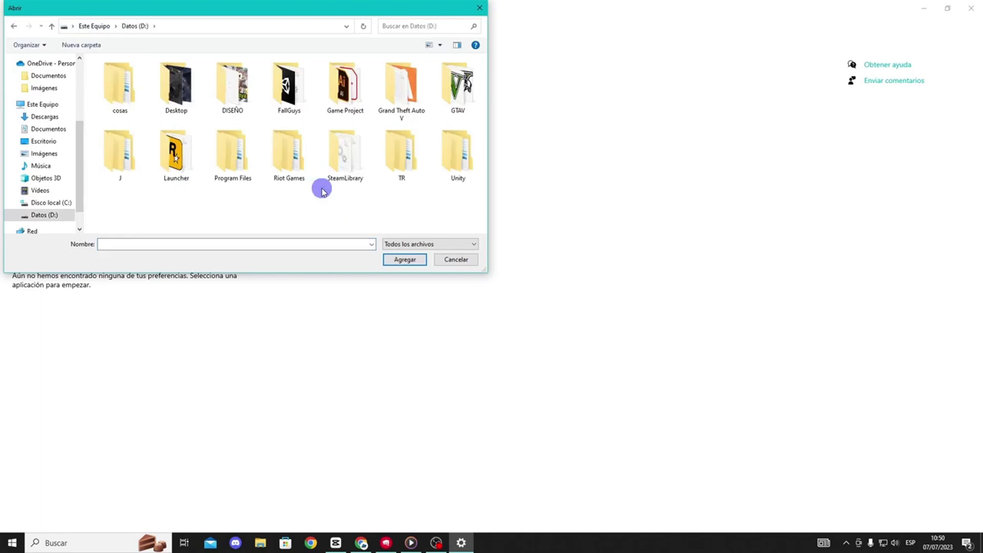
double_click(294, 166)
double_click(178, 87)
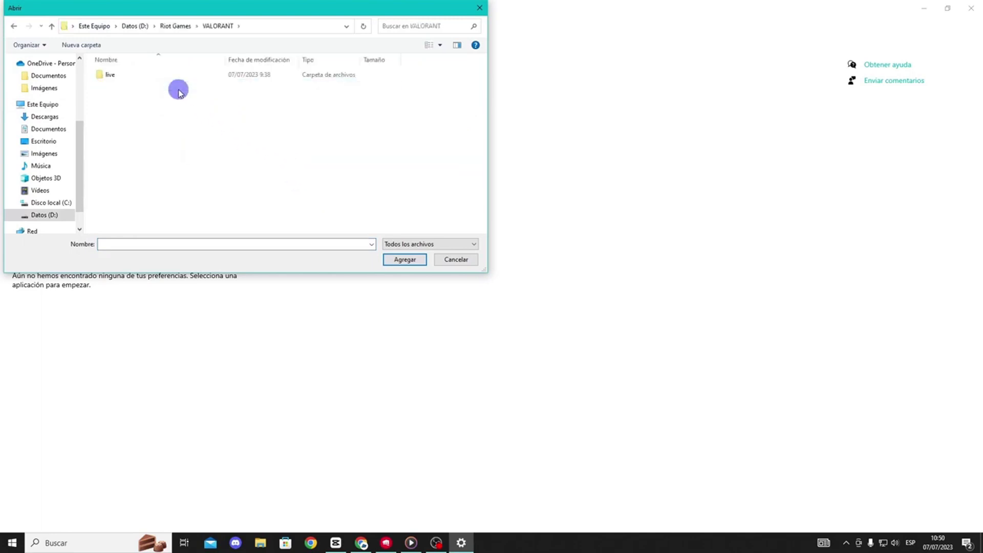
double_click(161, 75)
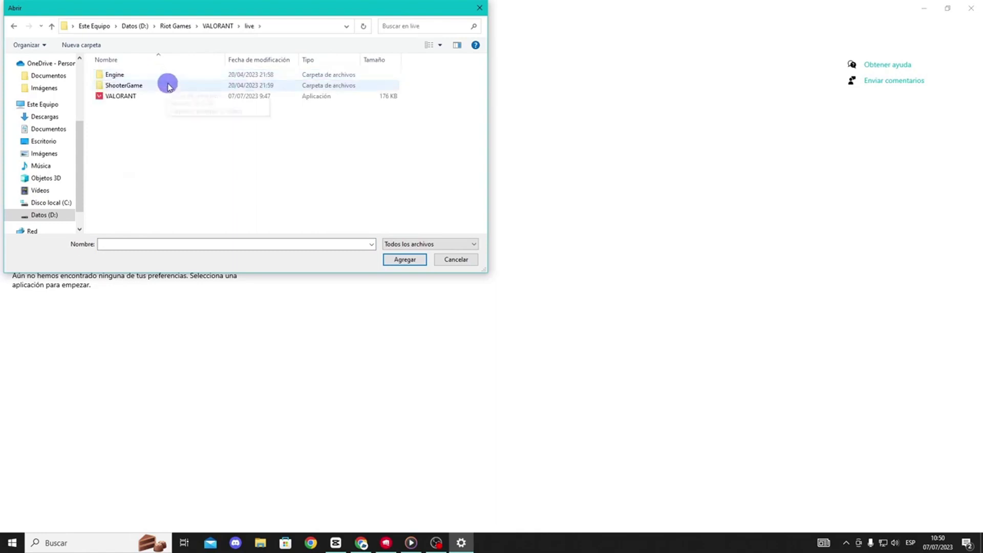
click(165, 97)
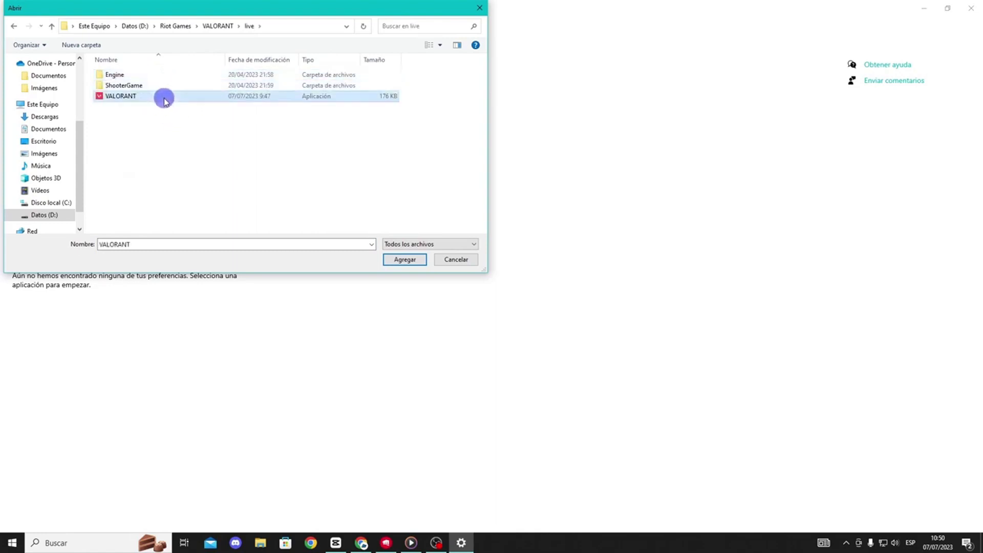
click(405, 260)
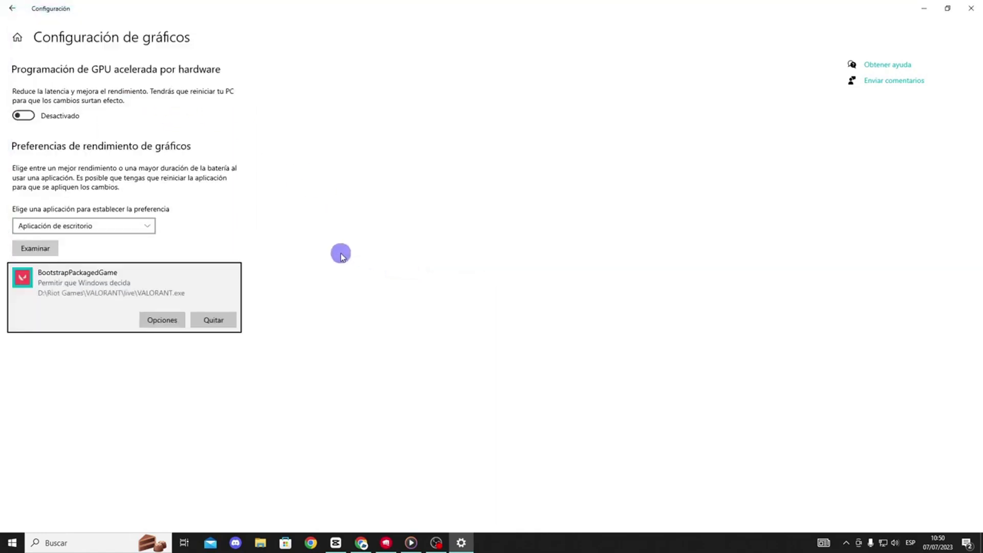
Add ShooterGame\Binaries\Win64\VALORANT-Win64-Shipping.exe to the graphics preferences list
click(47, 252)
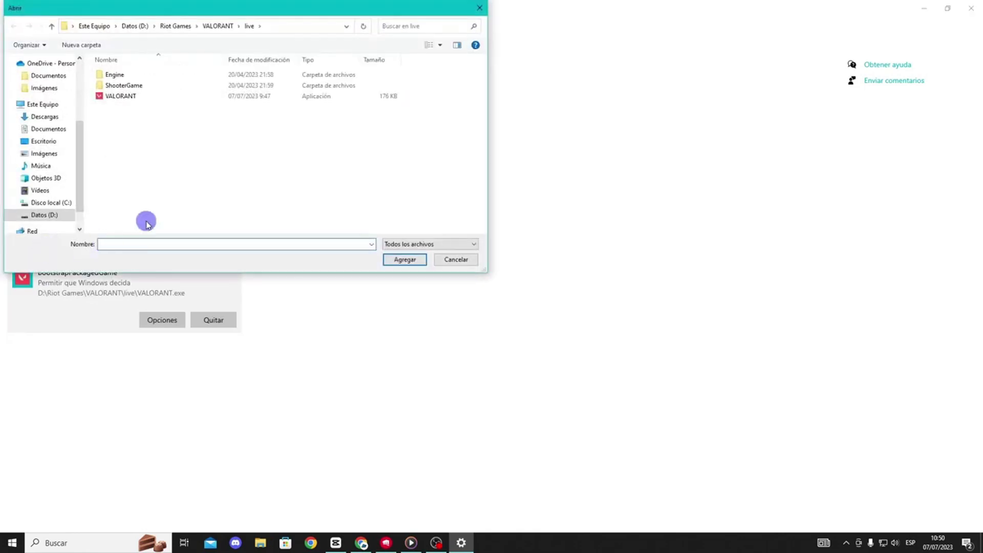
double_click(158, 88)
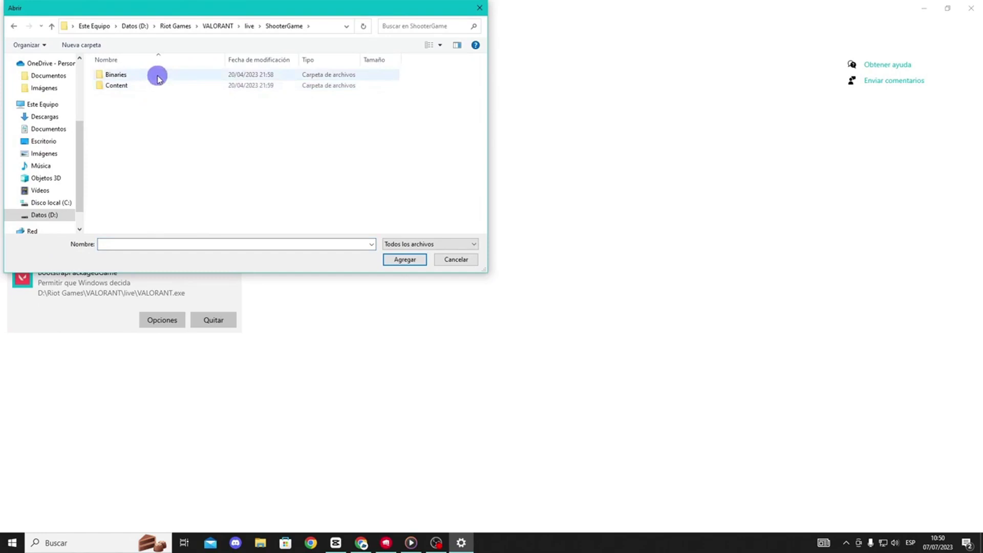
double_click(157, 76)
double_click(158, 76)
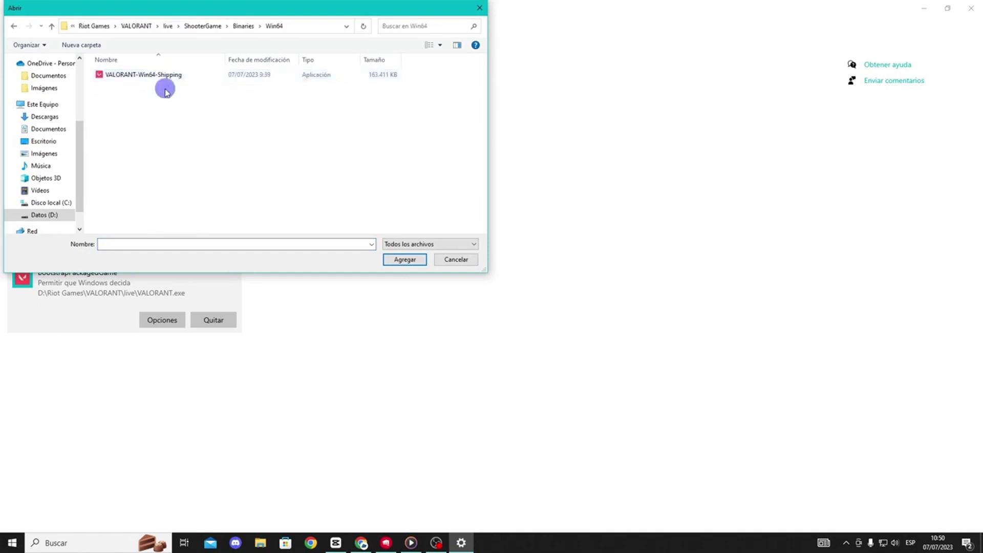
click(183, 77)
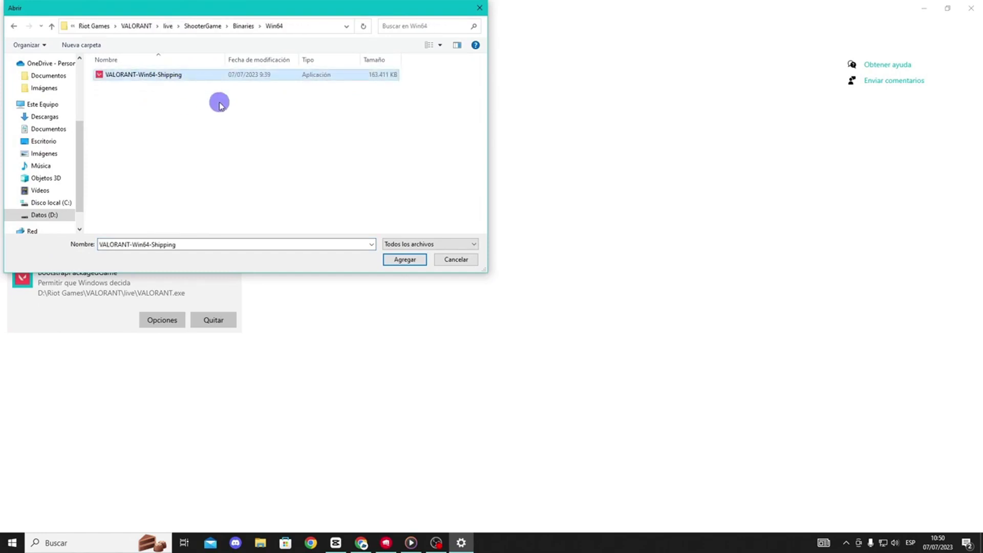
click(404, 259)
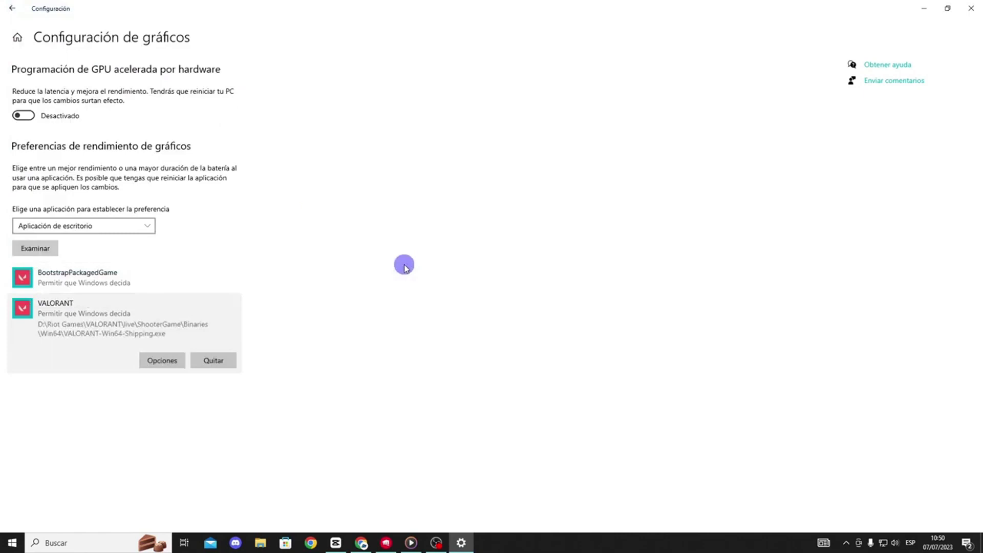
Set the BootstrapPackagedGame and VALORANT graphics entries to High performance and save each
click(200, 279)
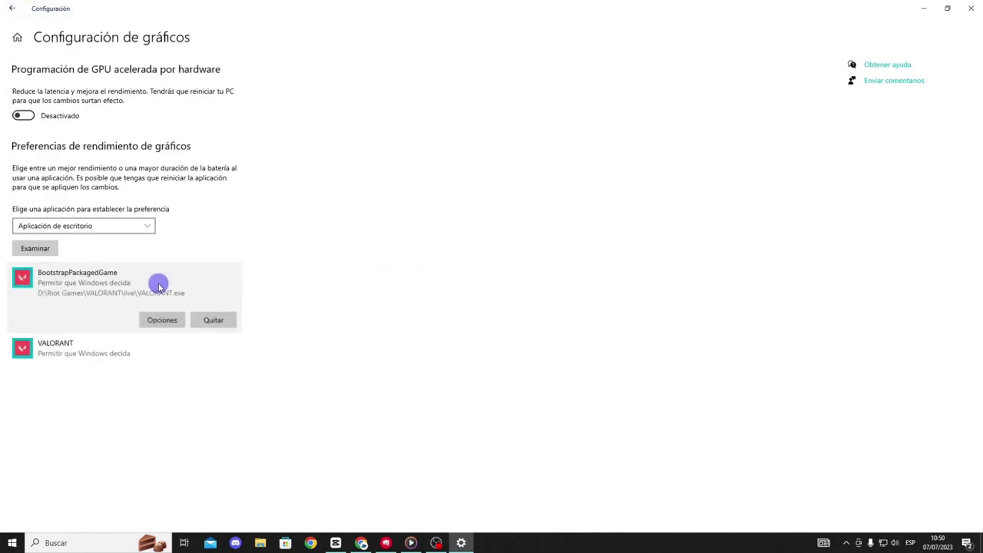
click(156, 322)
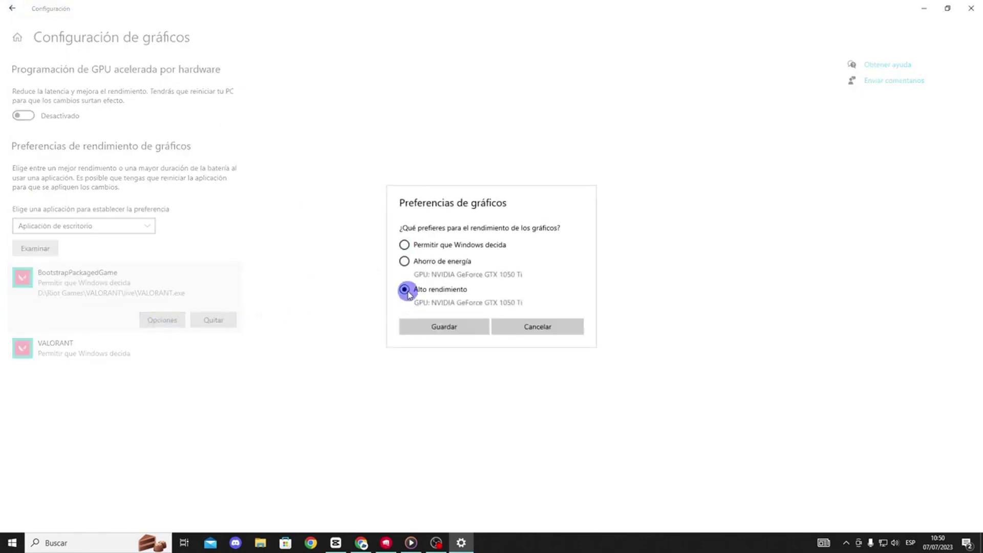
click(427, 325)
click(164, 351)
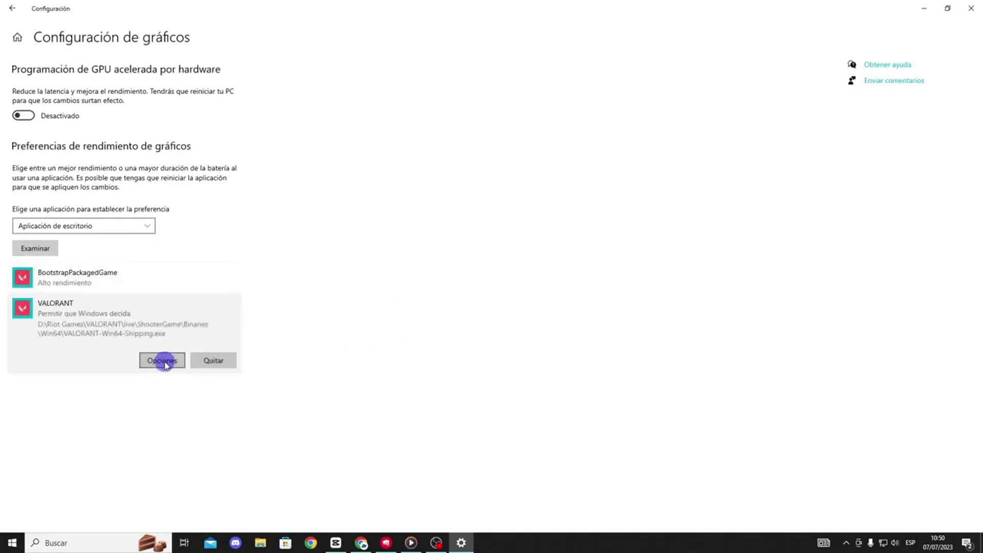
click(164, 362)
click(421, 322)
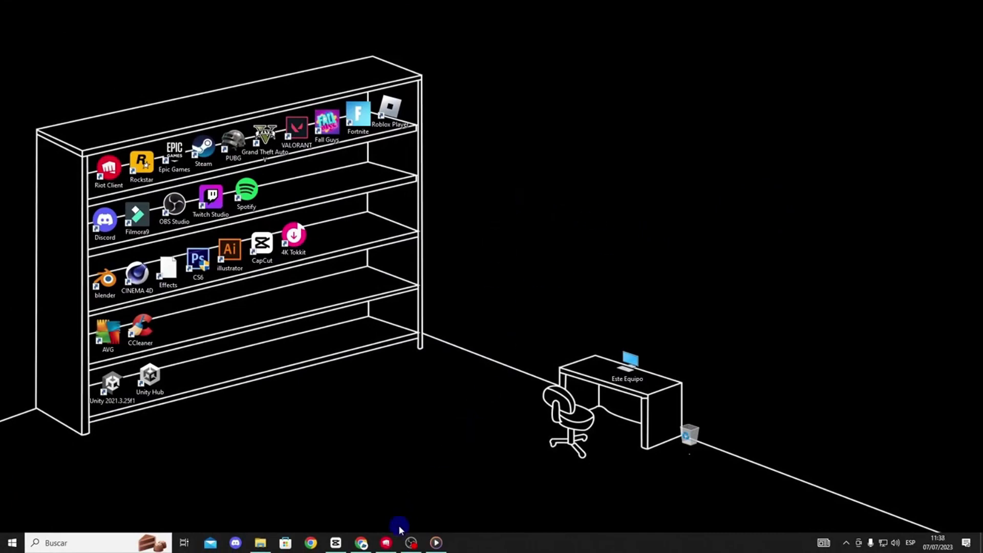
Start Valorant from the Riot Client, then return to the desktop taskbar menu
click(387, 541)
click(221, 481)
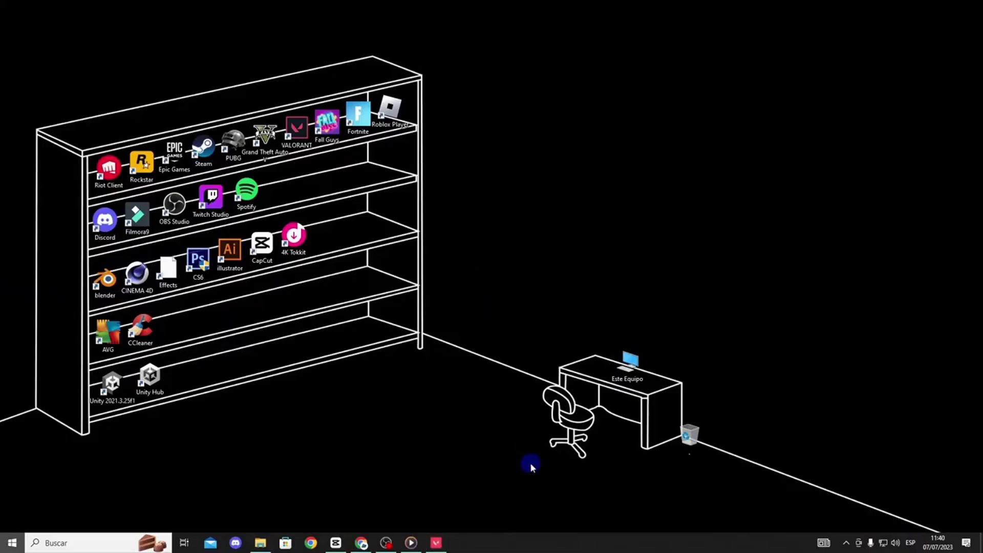
key(super)
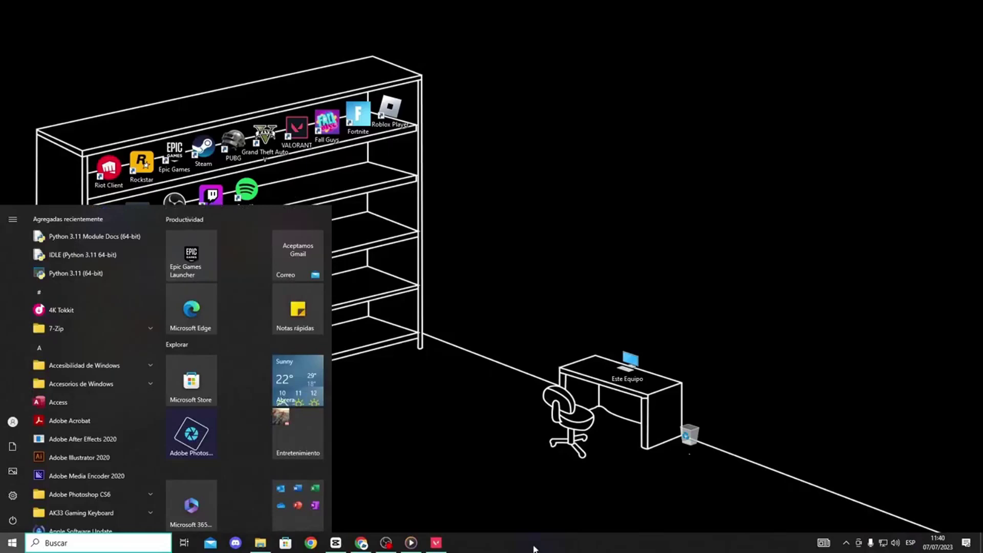
right_click(534, 547)
Open Task Manager details and set VALORANT-Win64-Shipping.exe to real-time priority
click(551, 497)
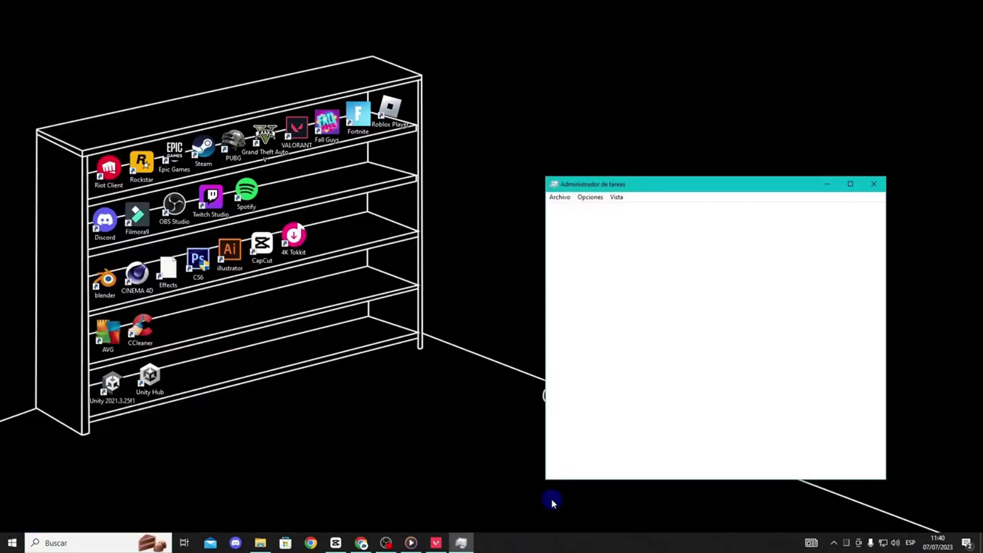
click(552, 370)
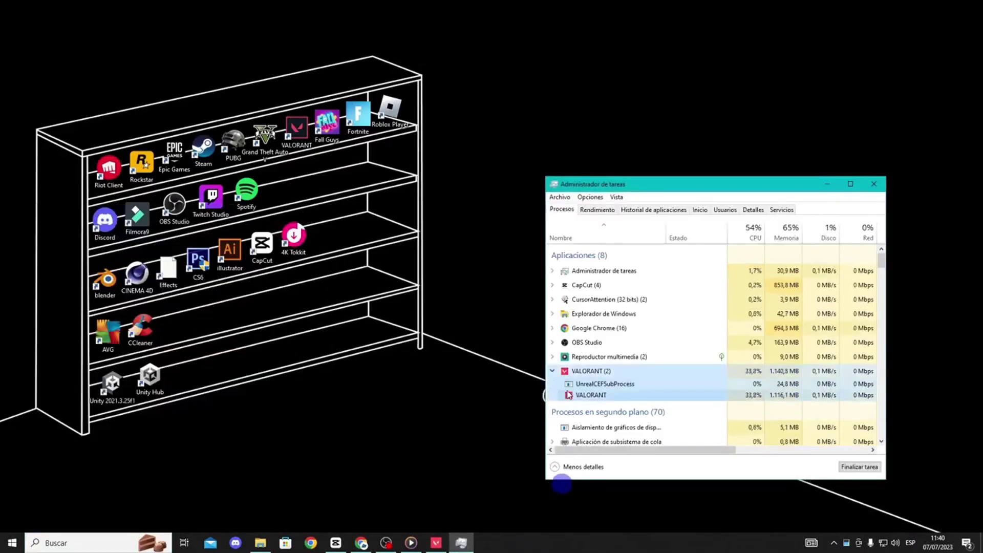
right_click(590, 395)
click(637, 455)
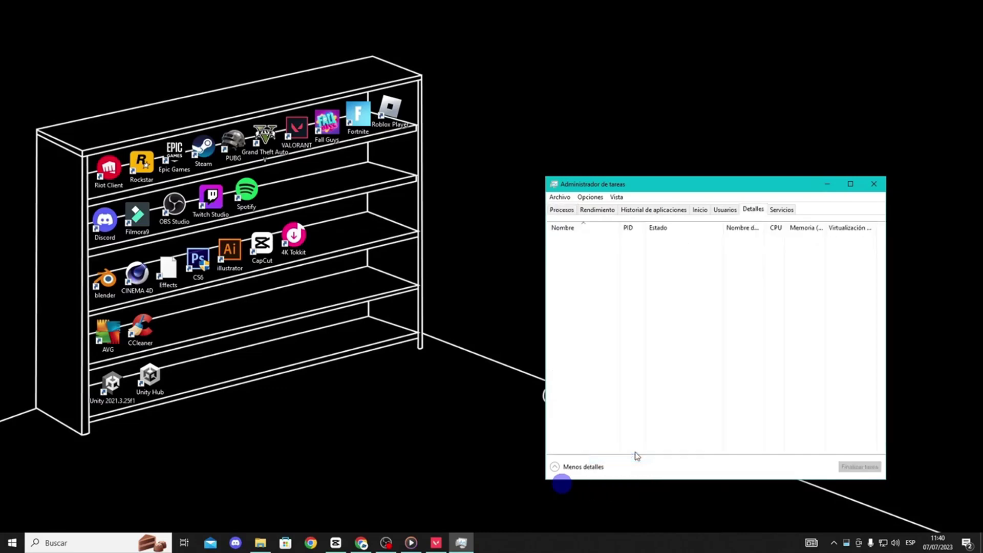
right_click(618, 387)
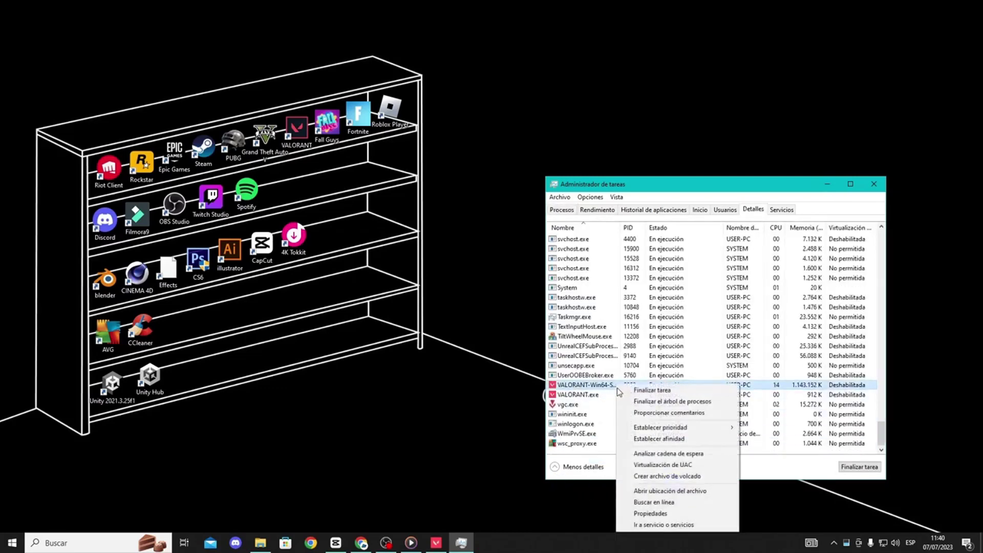
mouse_move(660, 427)
click(757, 439)
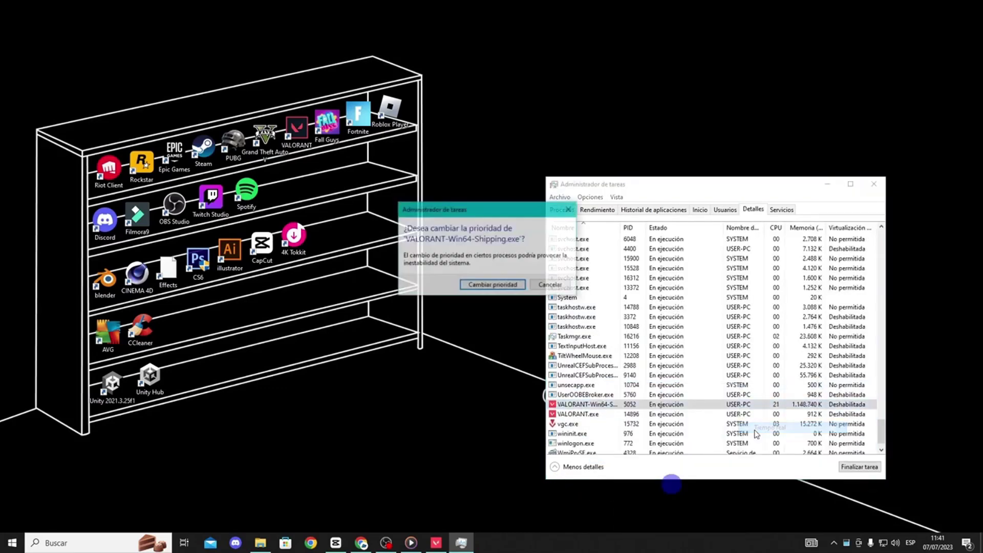
click(516, 285)
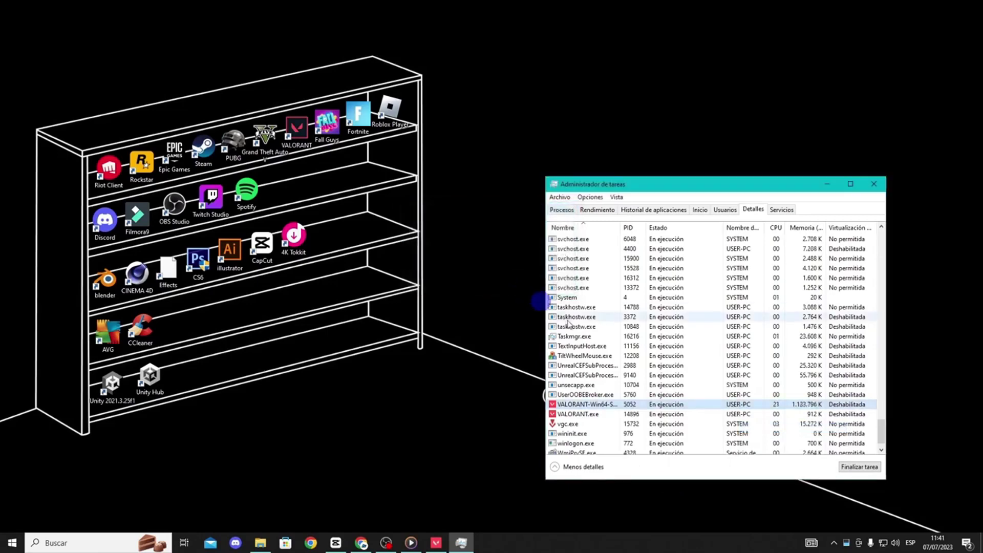
Set VALORANT.exe to real-time priority and close Task Manager
click(602, 414)
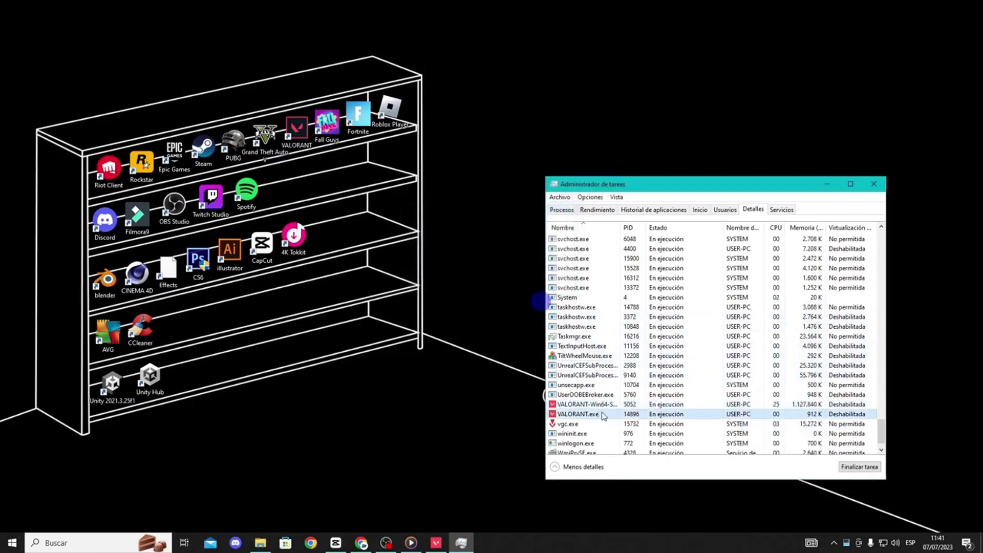
right_click(602, 415)
mouse_move(646, 307)
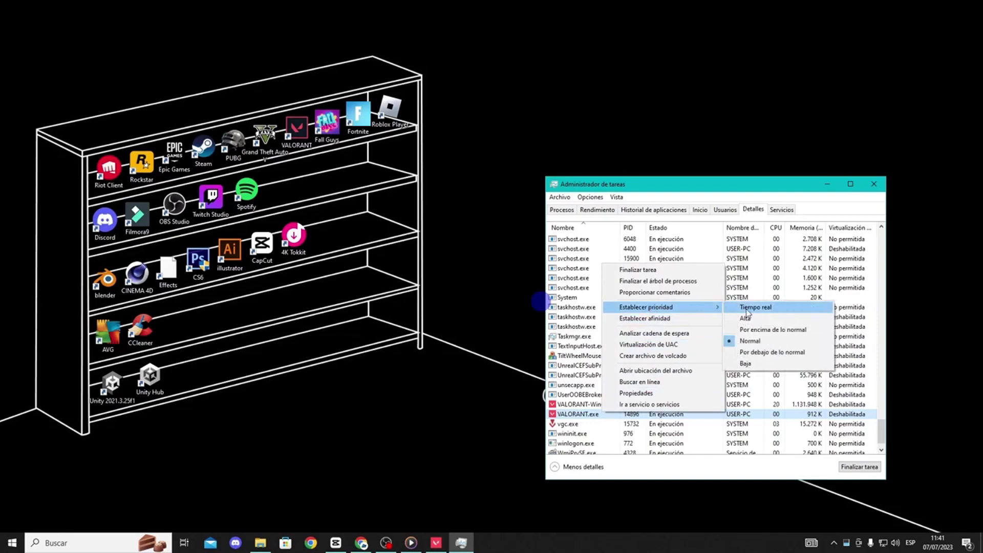
click(742, 307)
click(496, 283)
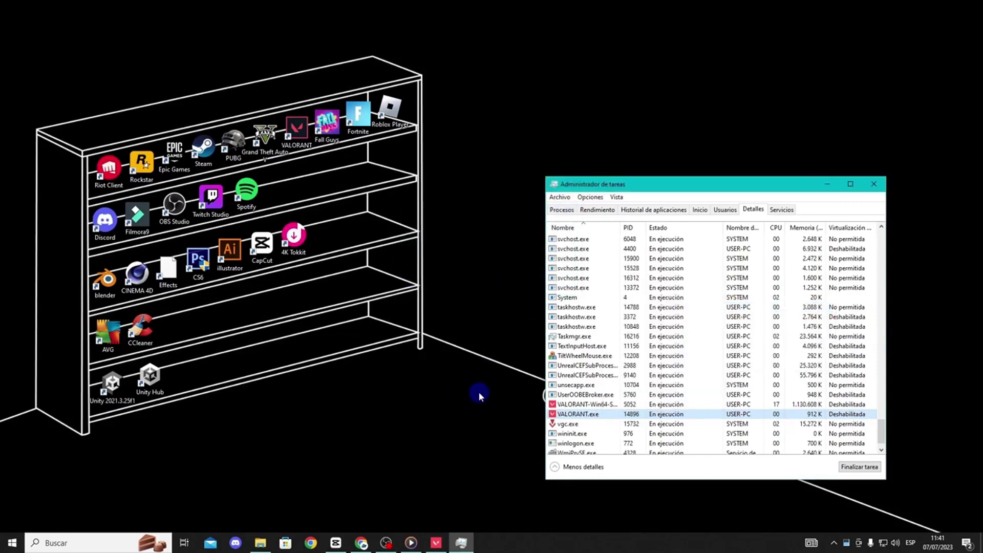
click(873, 183)
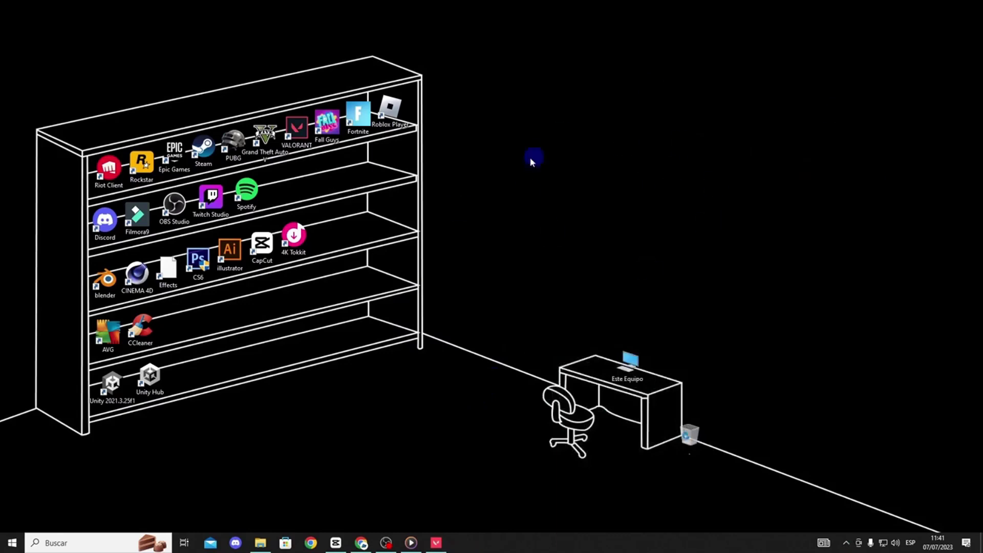